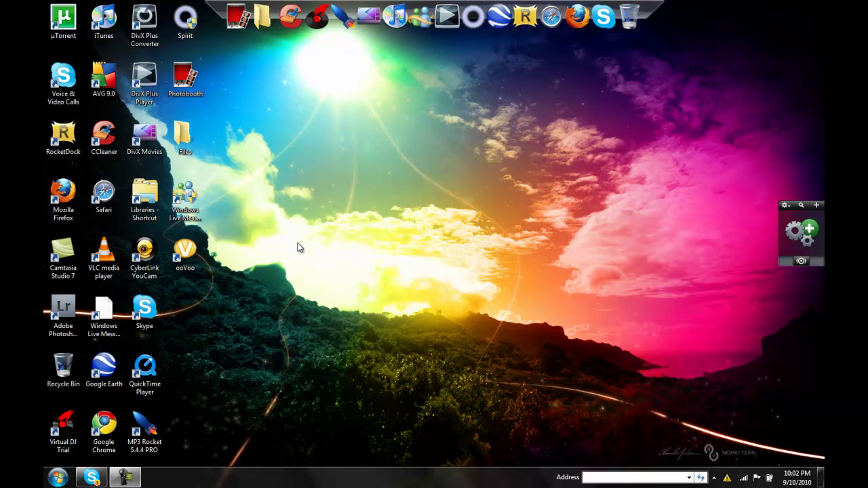
Select the Safari shortcut on the Windows desktop.
left_click_drag(120, 178, 145, 205)
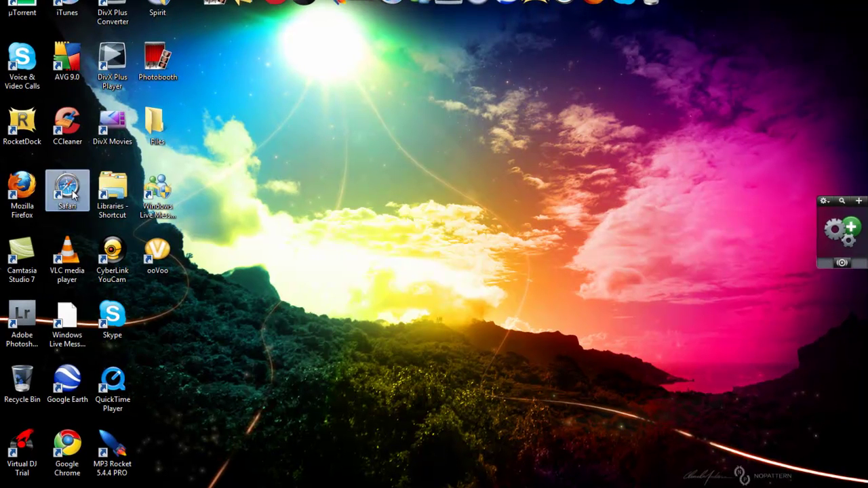
Launch Safari, go to google.com and type 'ccleaner filehippo' into the search box.
left_click(112, 204, "ctrl")
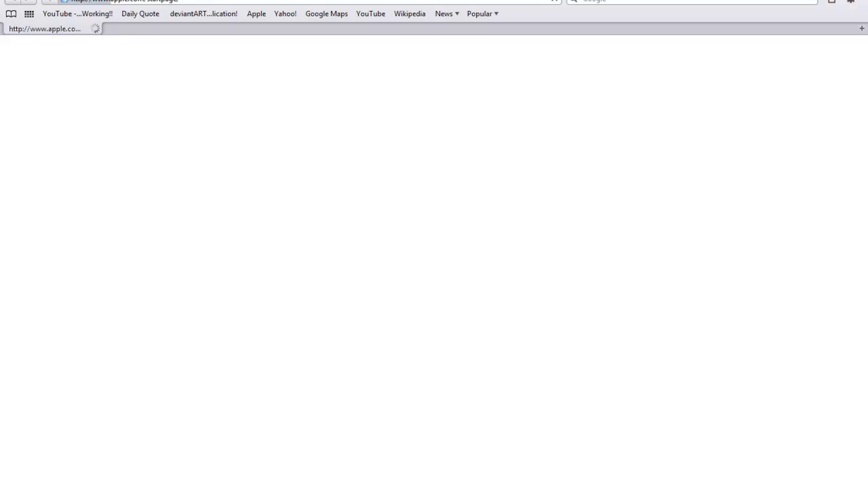
type("googl")
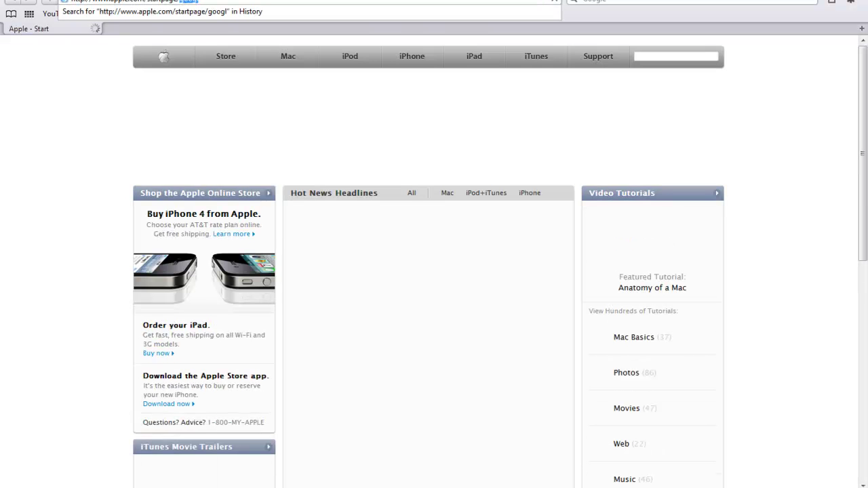
key("ctrl+a")
type("g")
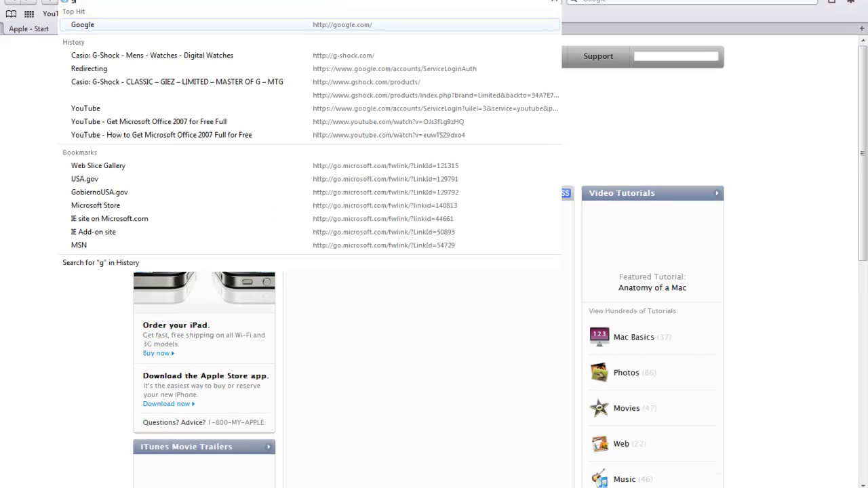
key("Escape")
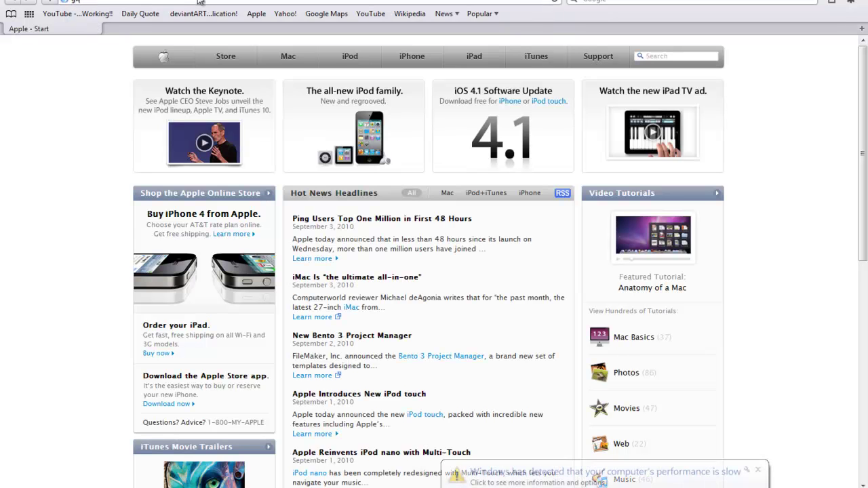
type("oogle.com")
key("Return")
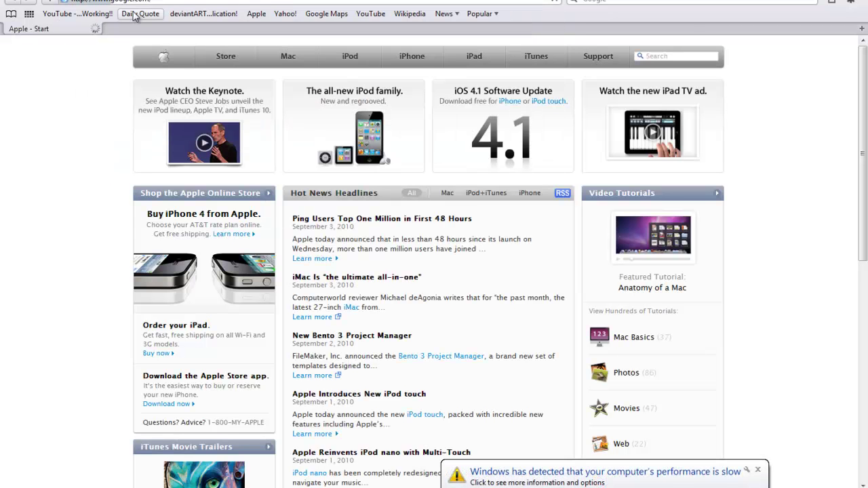
type("a")
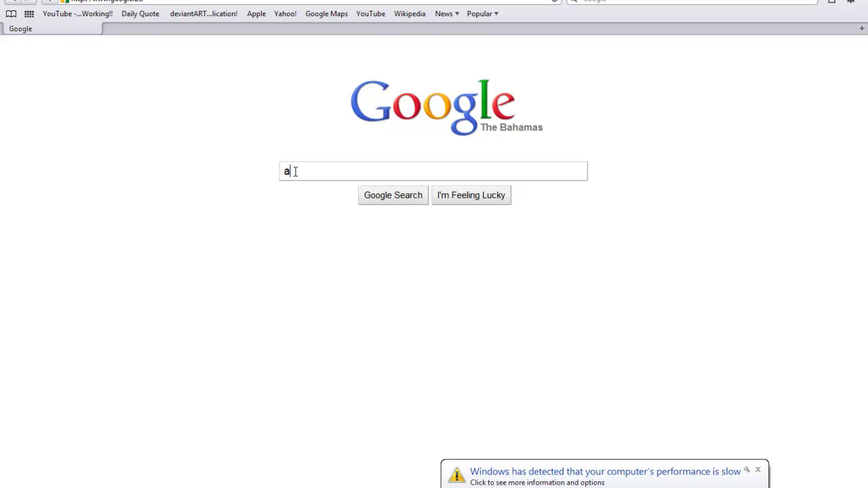
type("cleane")
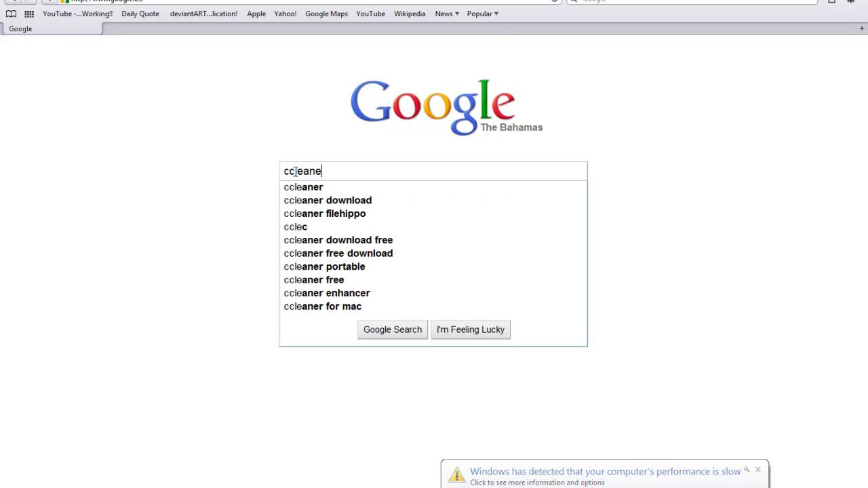
type("r filehoo")
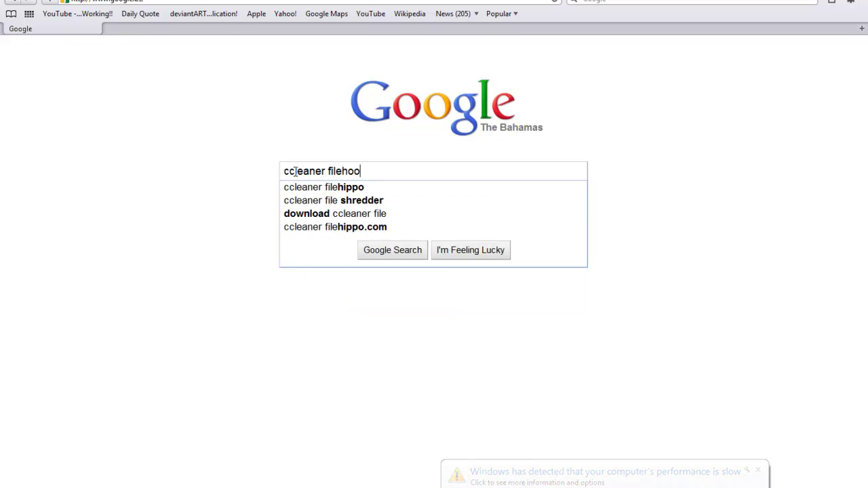
key("BackSpace")
key("BackSpace")
Search for 'ccleaner filehippo' and start downloading CCleaner 2.35.1223 from FileHippo.
type("ippo")
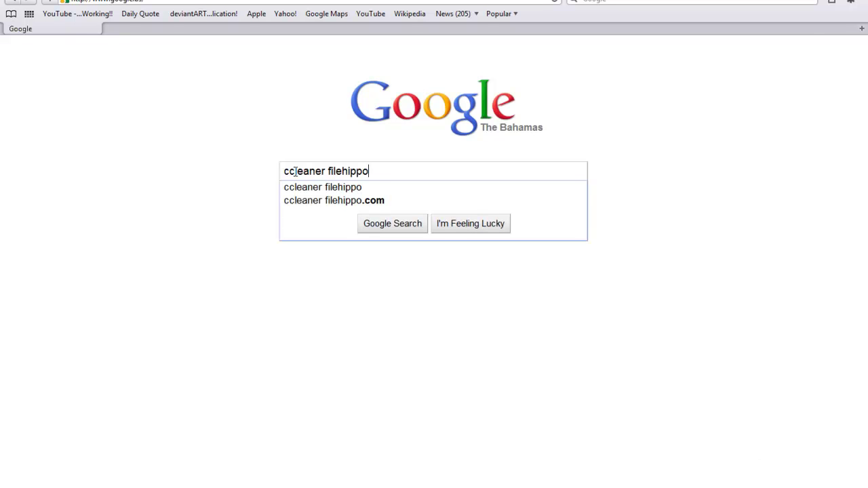
left_click(396, 196)
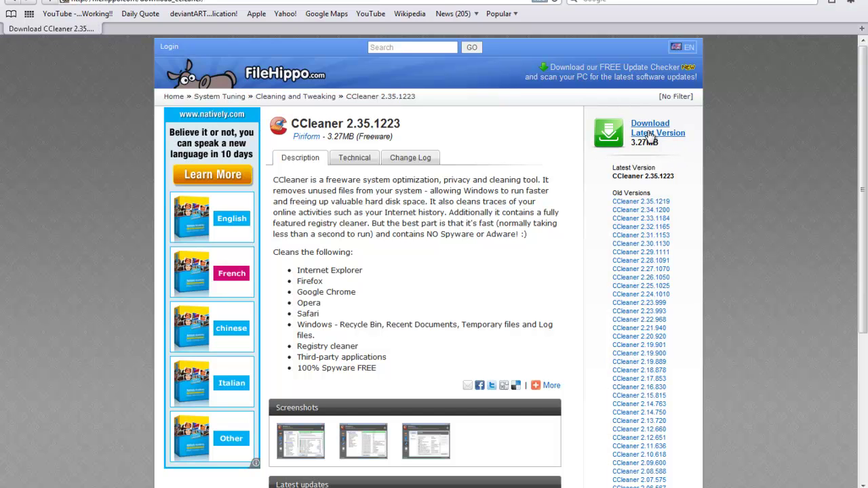
left_click(649, 136)
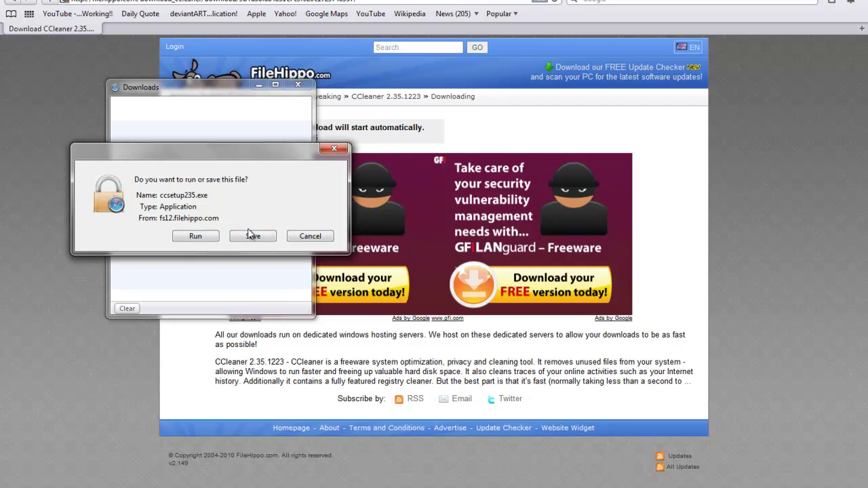
Save ccsetup235.exe, launch it from the Downloads window, then minimize Downloads.
left_click(248, 237)
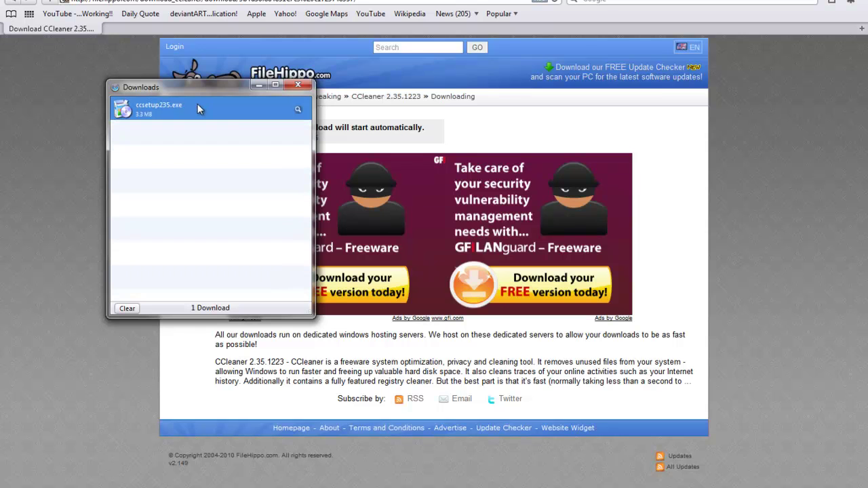
double_click(199, 110)
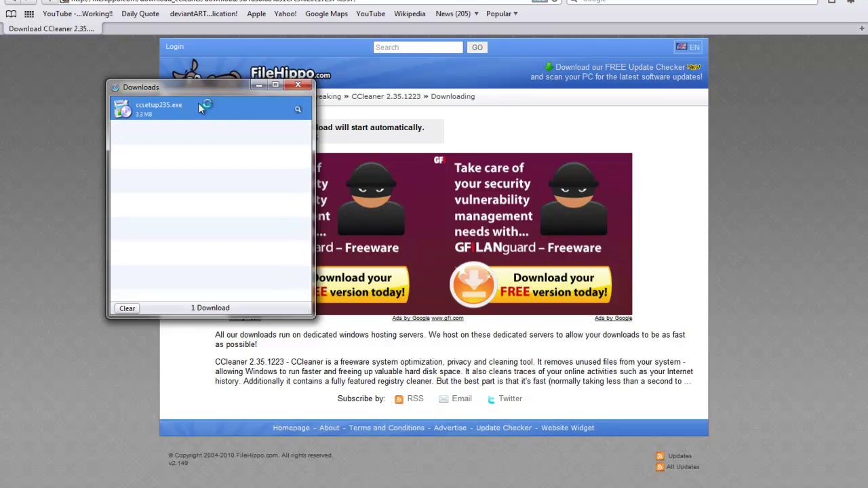
left_click(259, 86)
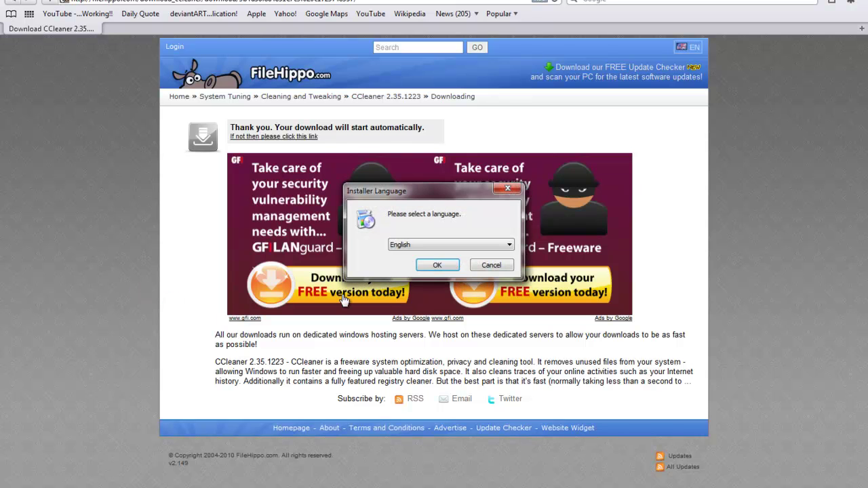
Install CCleaner v2.35 in English, accepting the licence and the default install folder.
left_click(445, 266)
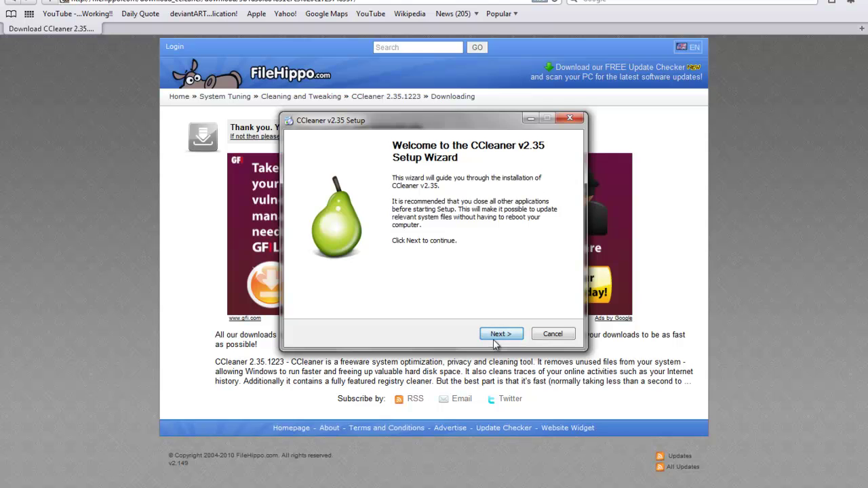
left_click(496, 337)
left_click(497, 338)
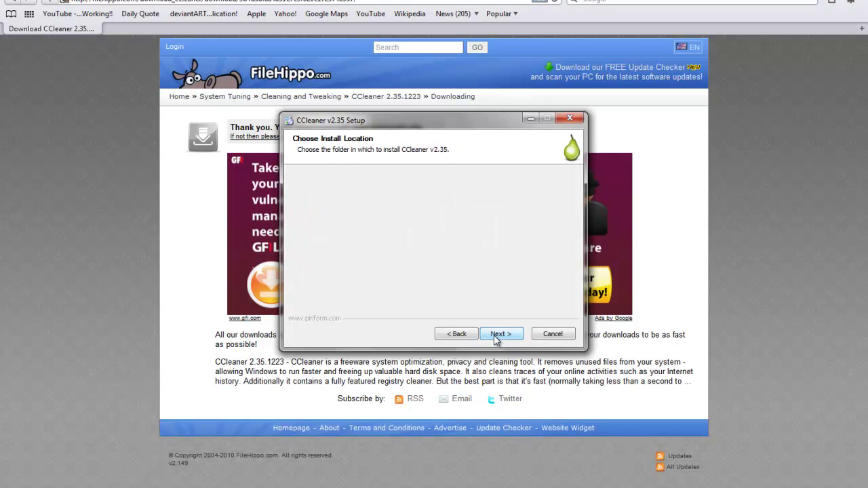
left_click(495, 337)
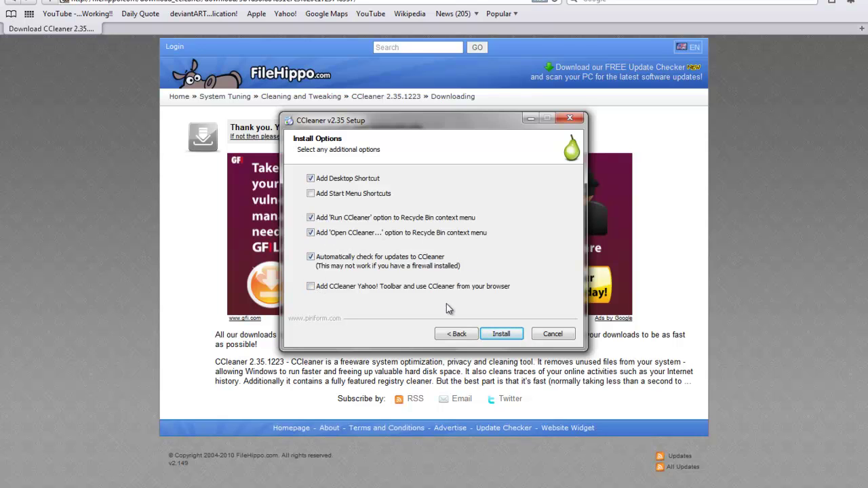
left_click(498, 337)
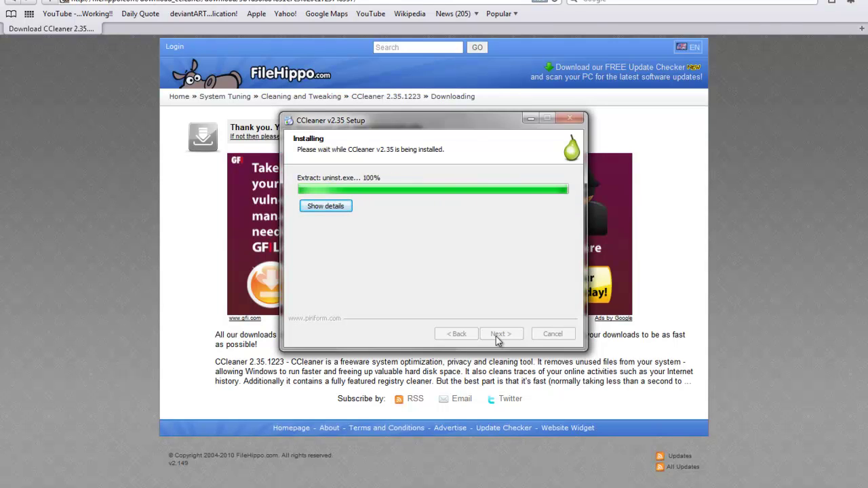
left_click(497, 338)
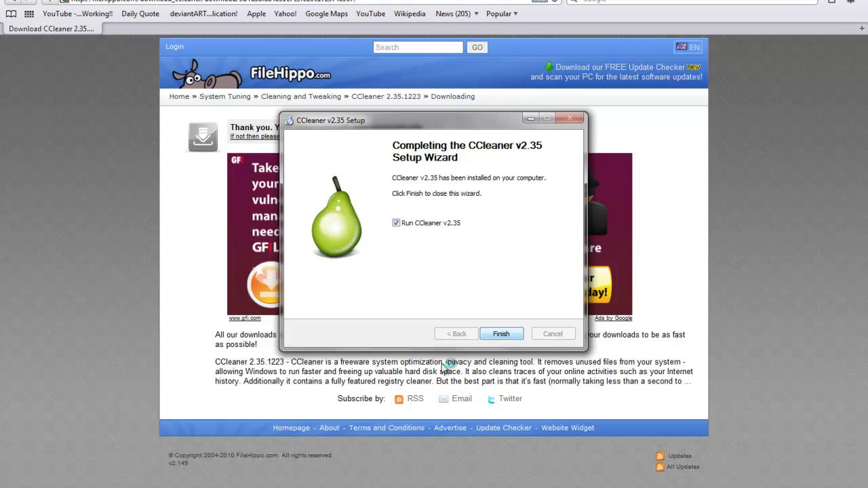
Launch CCleaner, move its window up and scroll the Windows cleaning checklist.
left_click(501, 333)
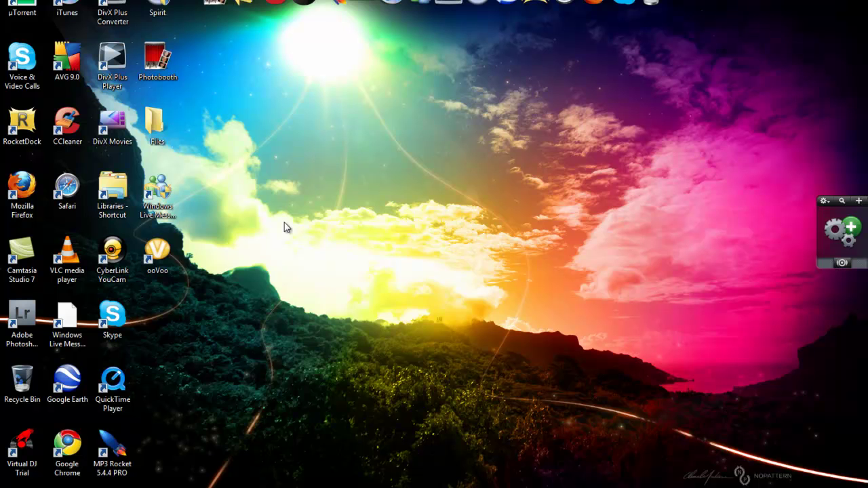
left_click_drag(350, 194, 343, 158)
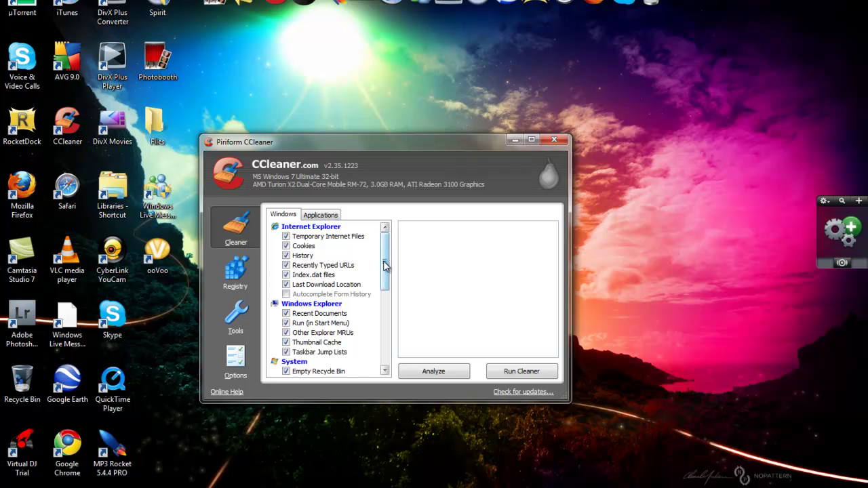
left_click_drag(384, 266, 389, 285)
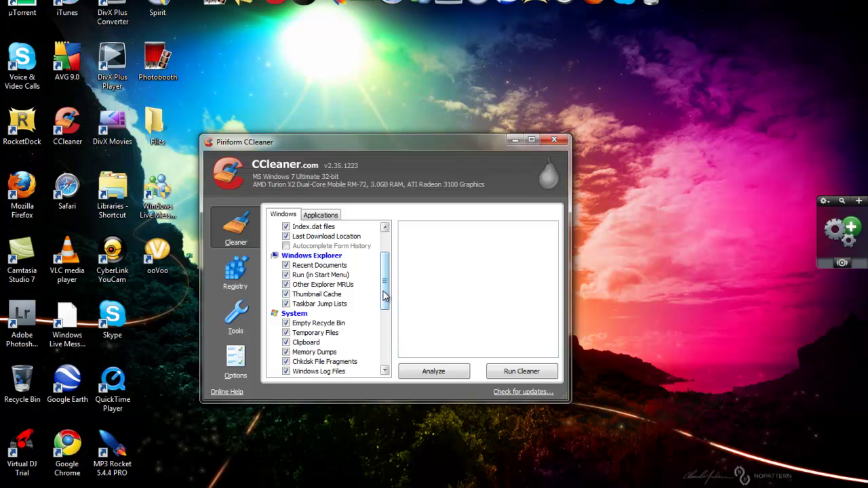
left_click_drag(387, 296, 391, 286)
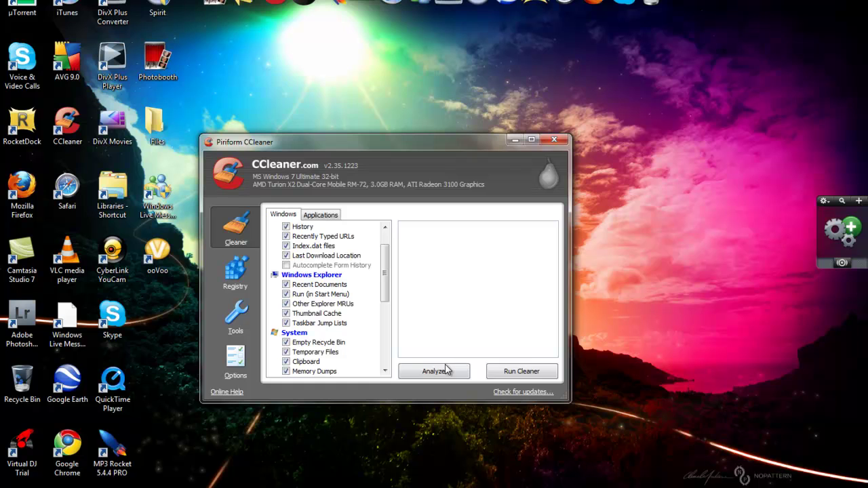
Analyze the junk files, then run the cleaner and confirm deletion of 218.3 MB.
left_click(445, 371)
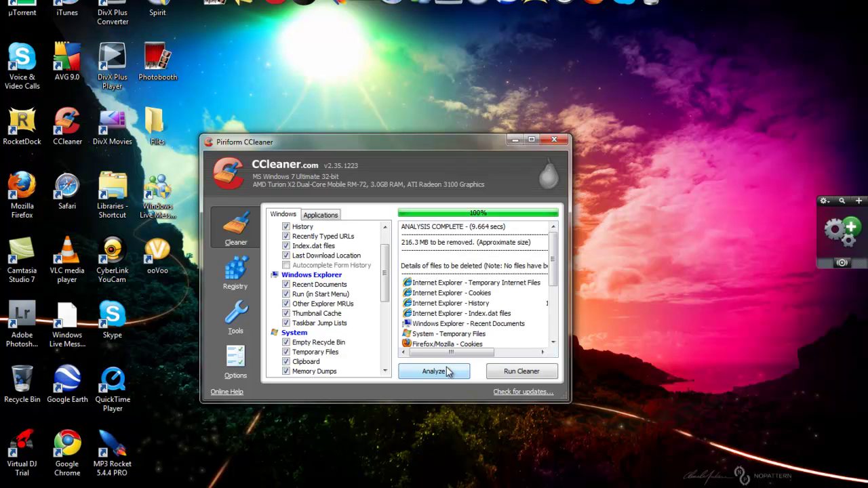
mouse_move(548, 261)
left_mouse_down()
mouse_move(548, 272)
mouse_move(548, 261)
left_mouse_up()
left_click(506, 371)
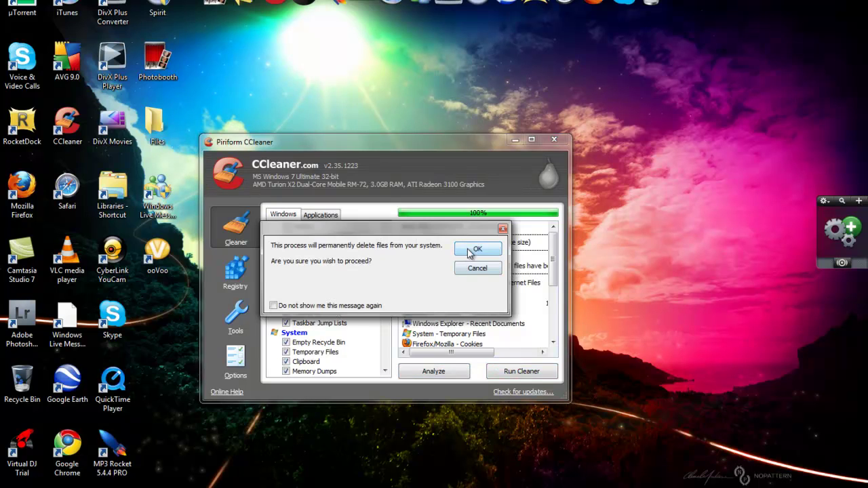
left_click(469, 252)
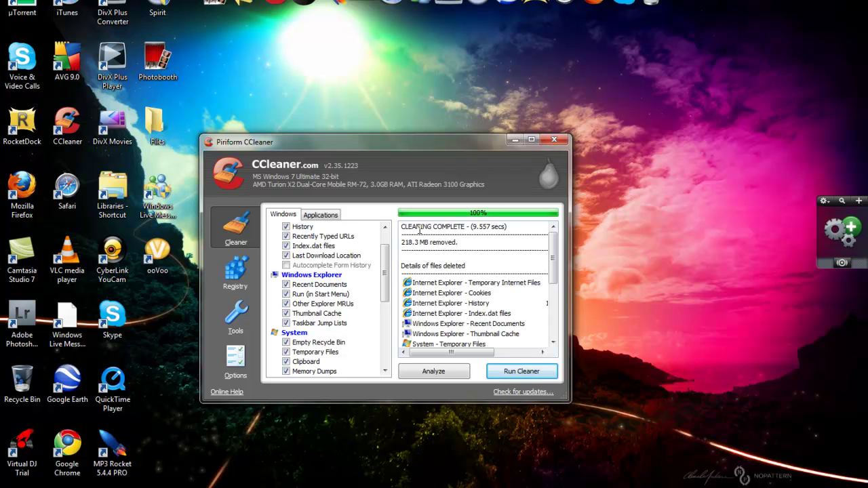
Switch CCleaner to its Registry section from the left sidebar.
left_click(243, 269)
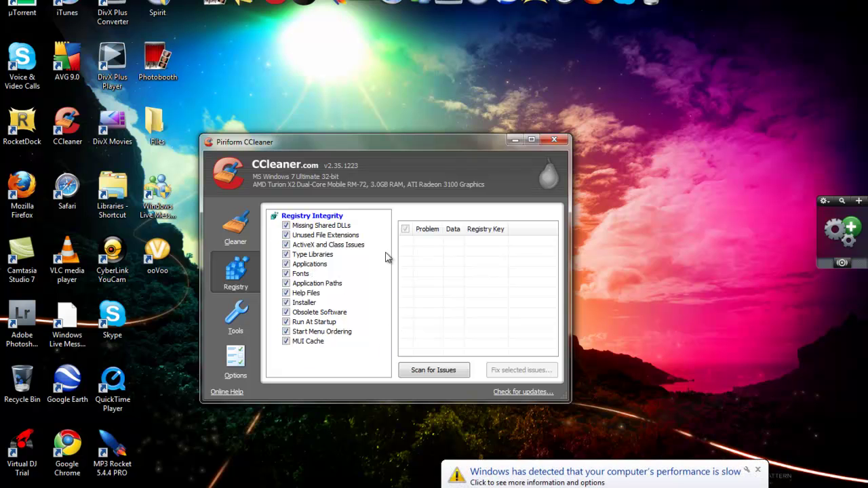
Scan the registry until it reports no issues found, then close CCleaner.
left_click(422, 375)
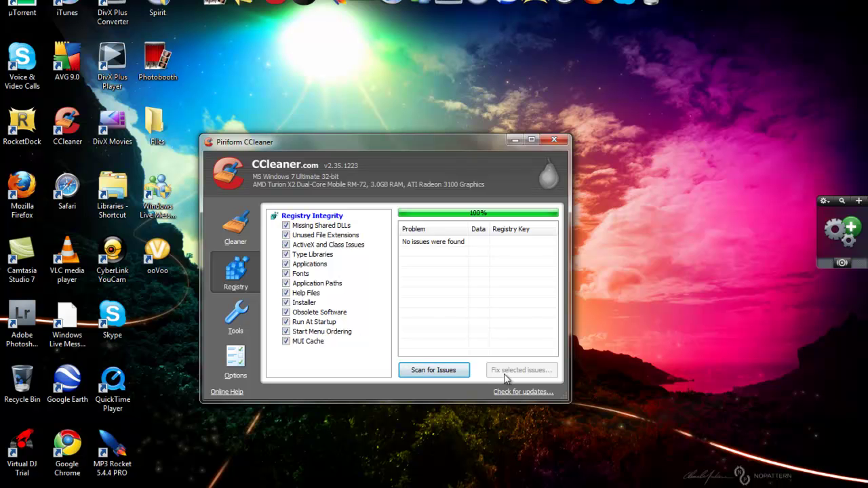
left_click(551, 139)
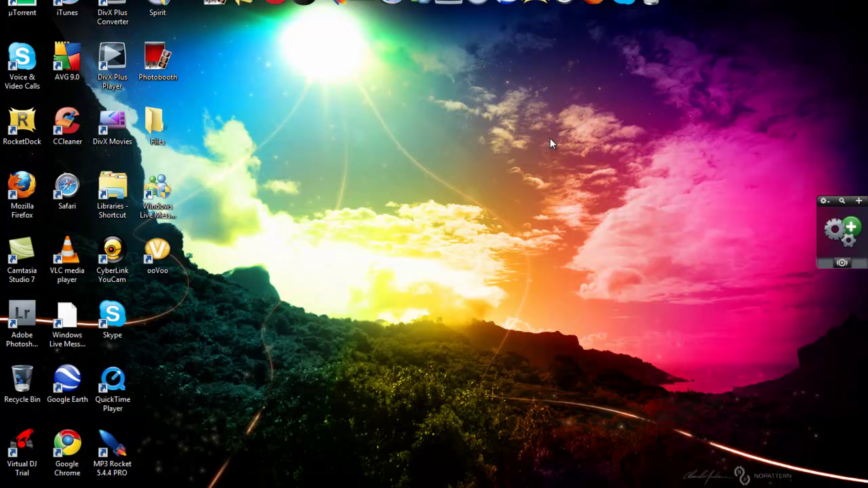